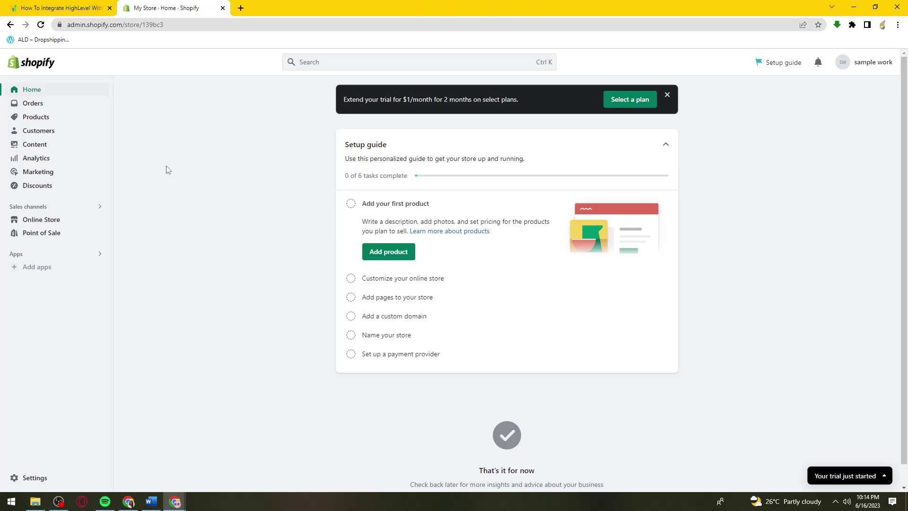
Go to App development under Apps and sales channels settings and start creating a new app.
click(94, 257)
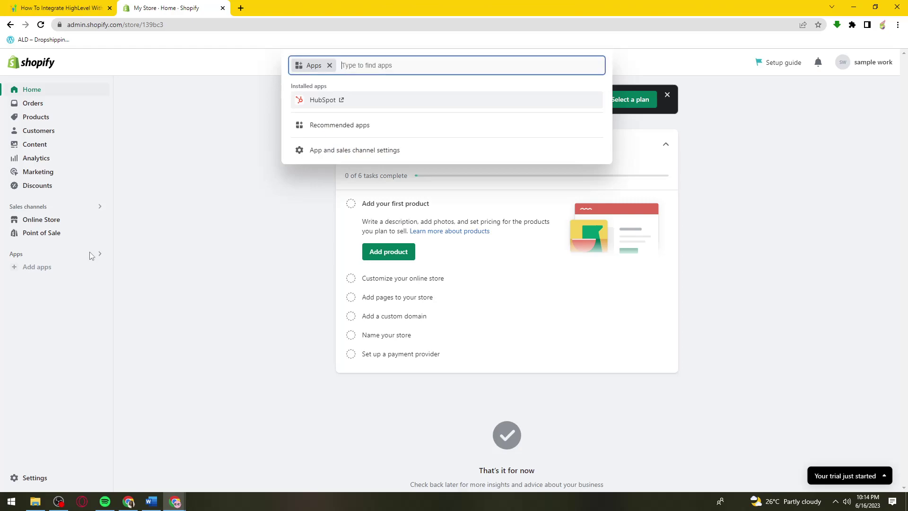
click(357, 157)
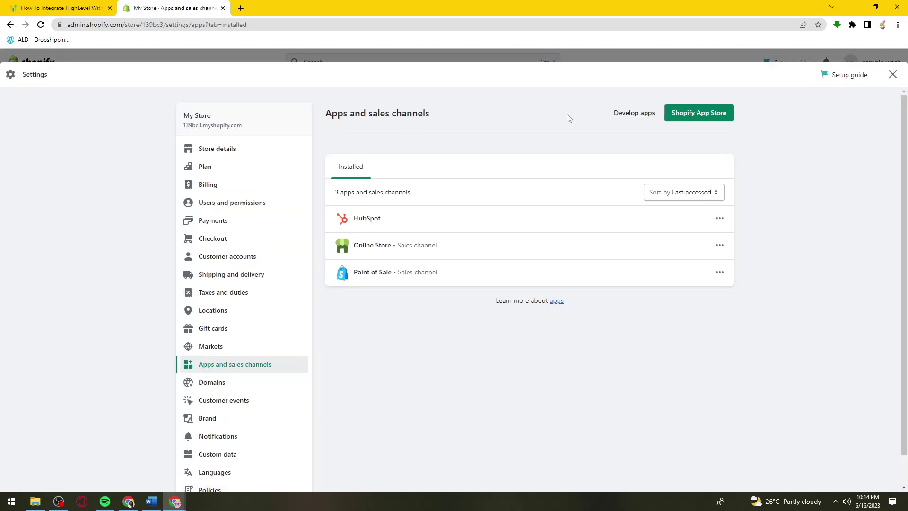
click(624, 119)
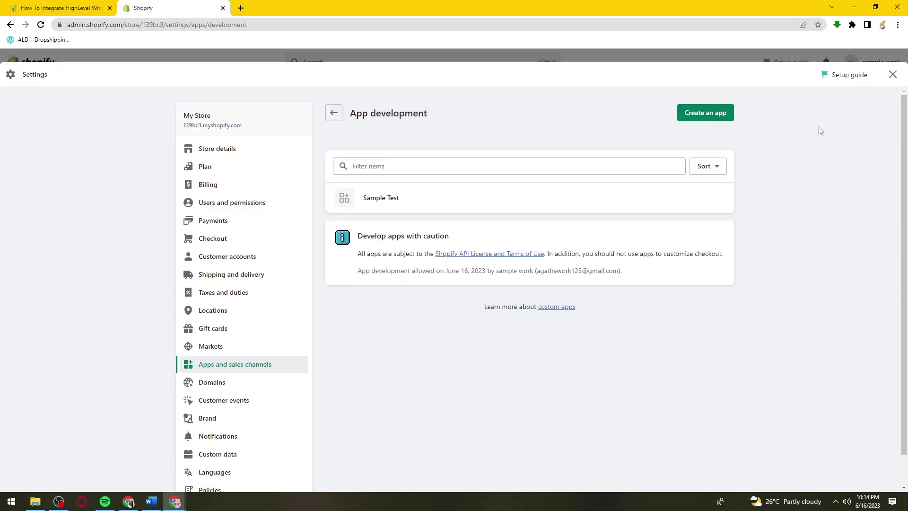
click(712, 119)
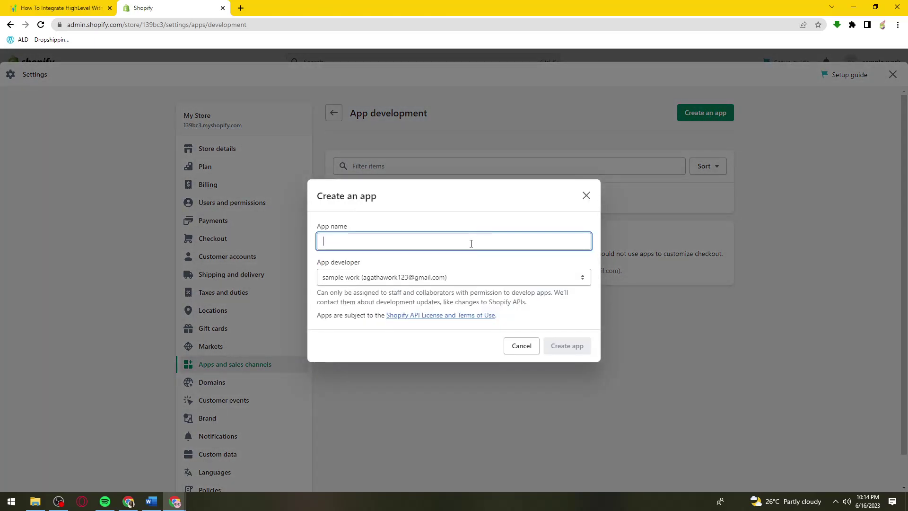
Enter 'Test 1' as the new custom app's name.
text(te)
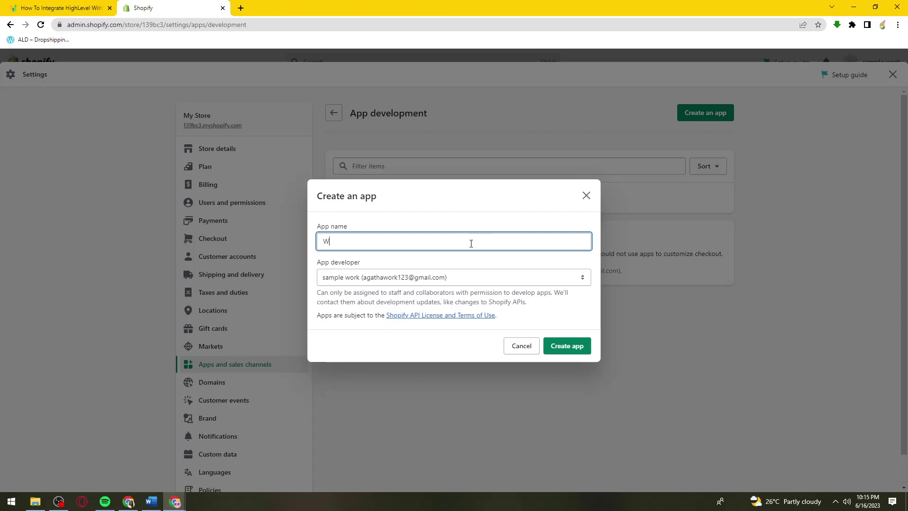
key(BackSpace)
key(BackSpace)
text(Te)
click(331, 264)
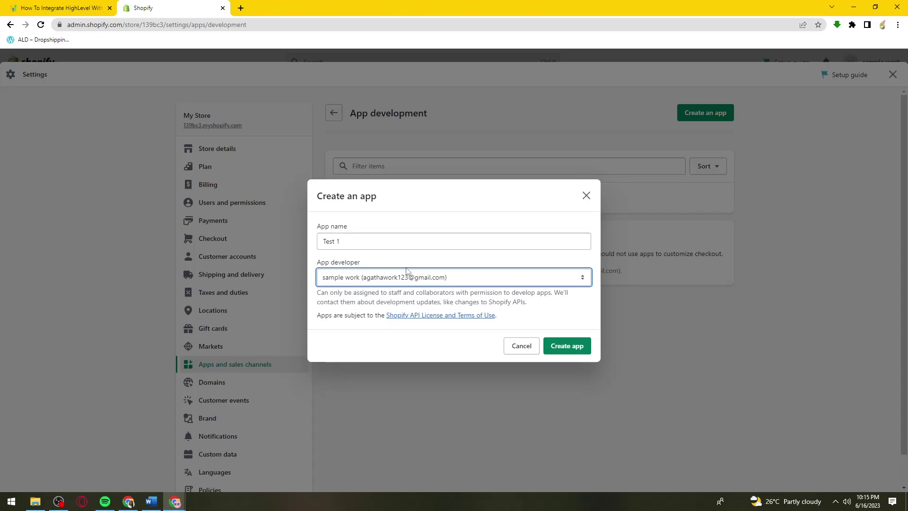
click(444, 219)
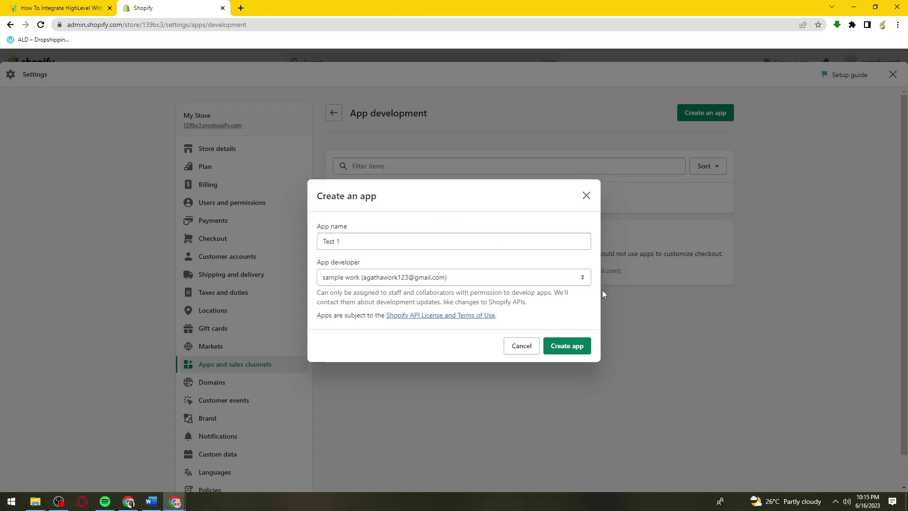
Create the Test 1 app and open its Admin API access scopes list.
click(562, 353)
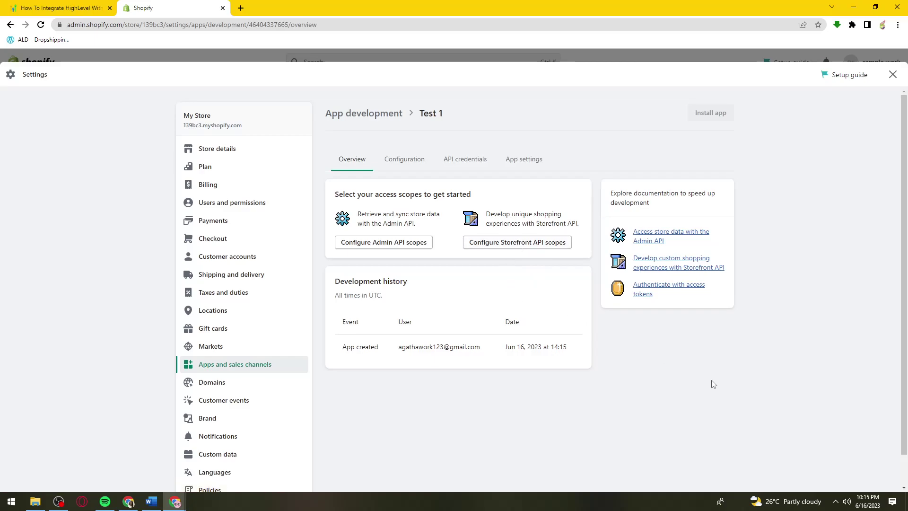
click(407, 249)
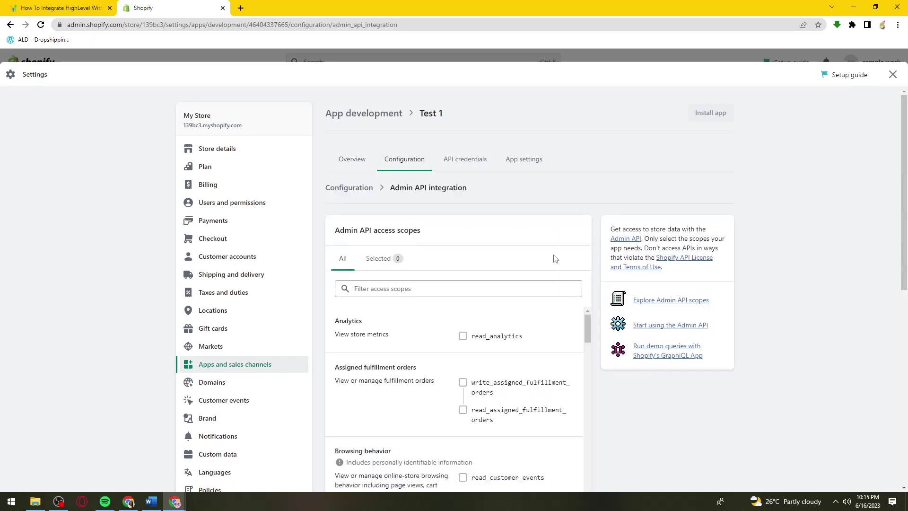
scroll(535, 329, down, 2)
scroll(535, 329, down, 10)
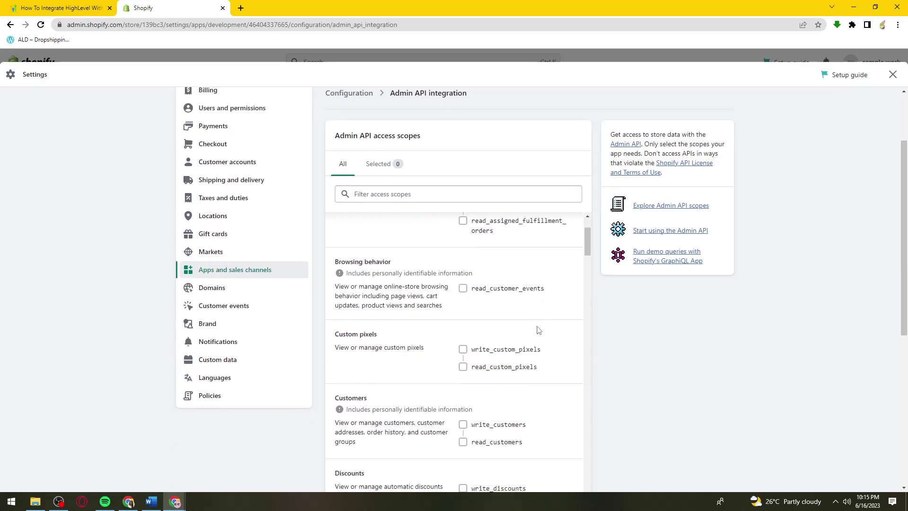
scroll(531, 337, down, 10)
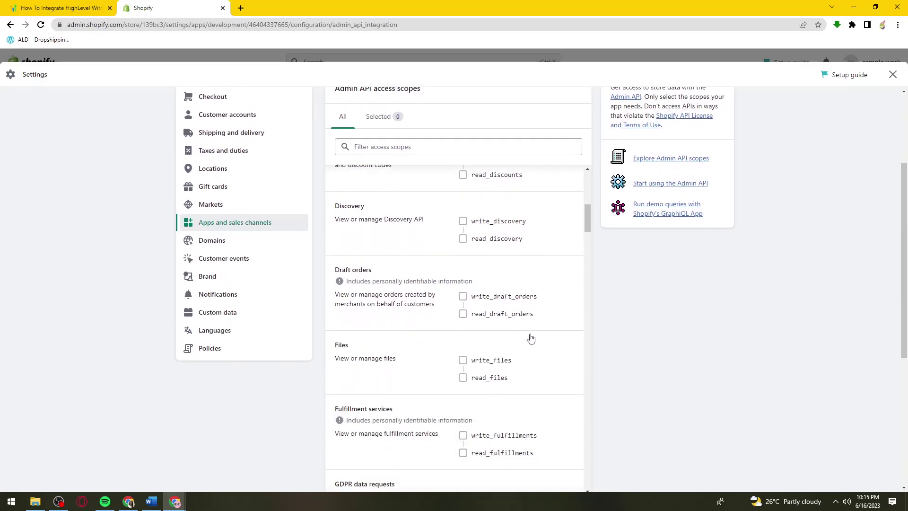
scroll(534, 331, down, 10)
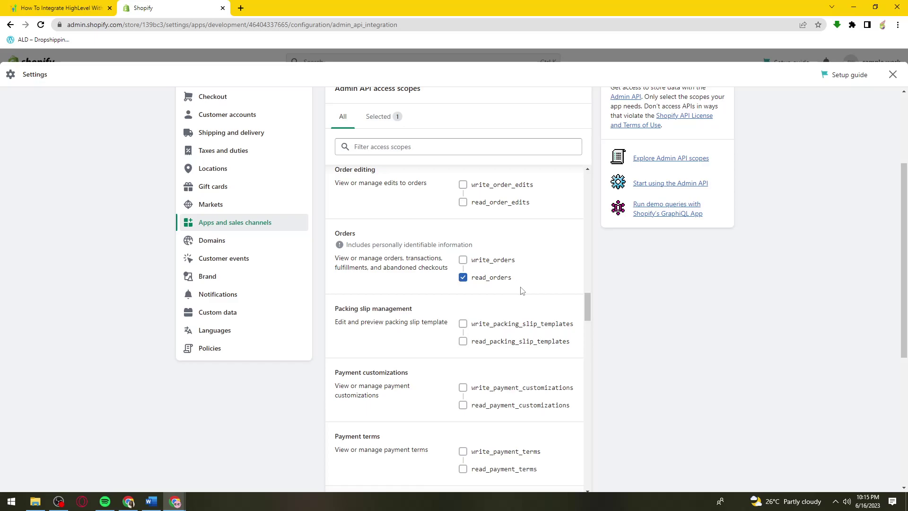
scroll(527, 294, down, 9)
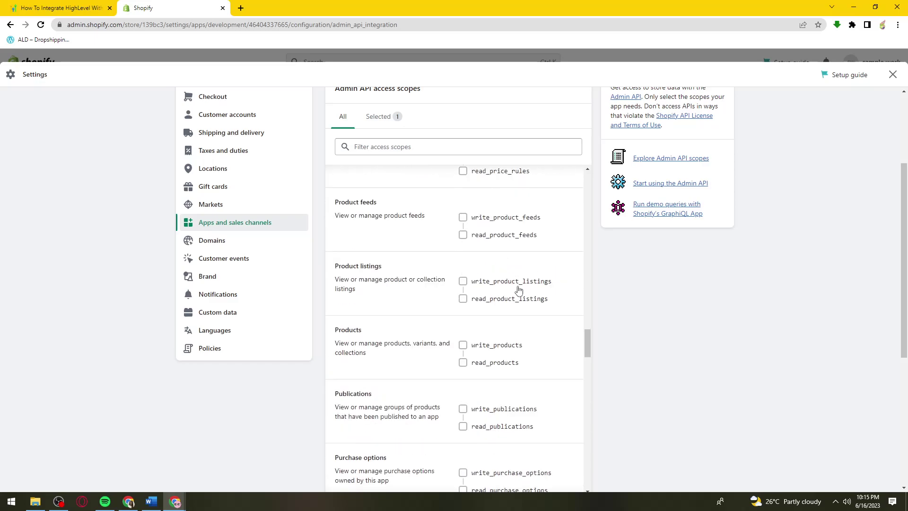
scroll(496, 272, down, 10)
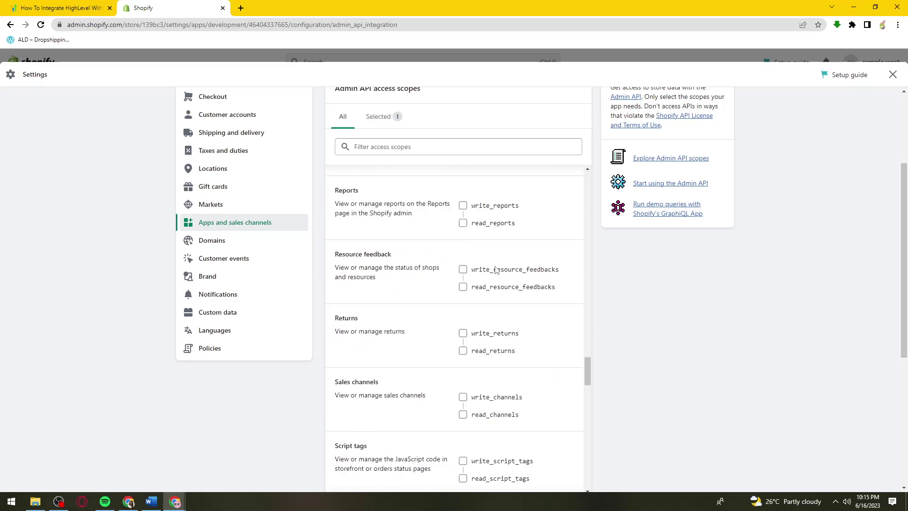
scroll(497, 269, down, 12)
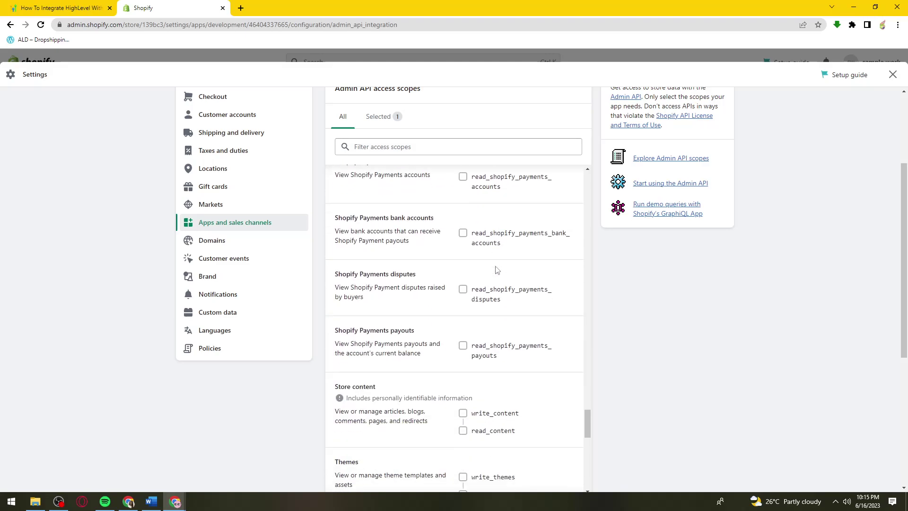
Tick the read_products scope and scroll down to the Save button.
scroll(495, 266, up, 3)
scroll(495, 266, down, 9)
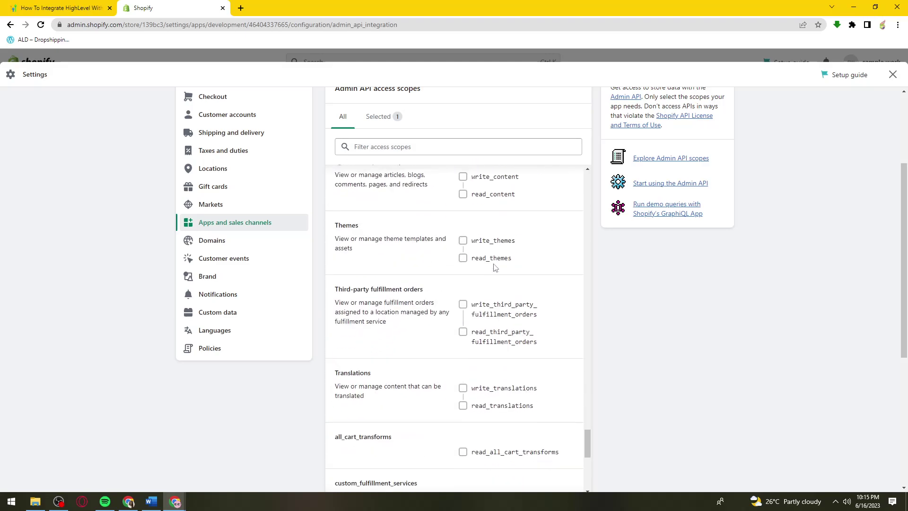
scroll(494, 267, down, 5)
scroll(496, 267, up, 9)
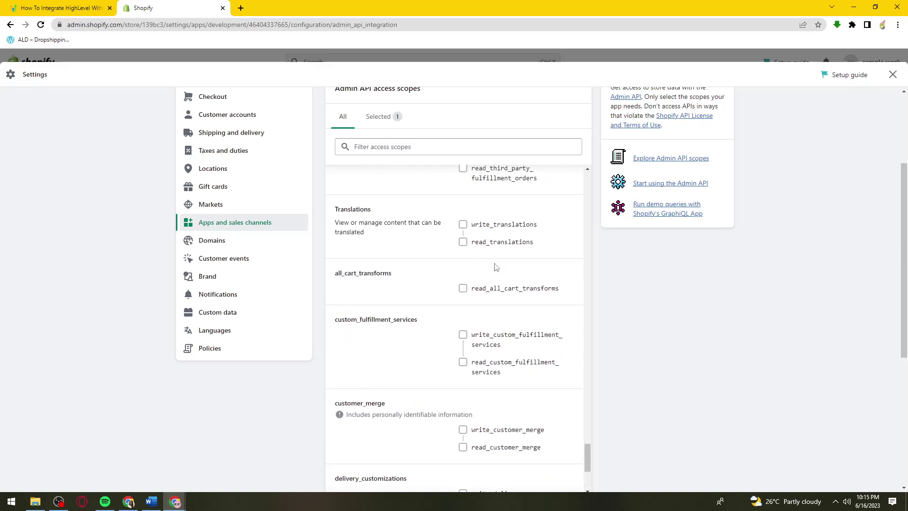
scroll(495, 266, up, 10)
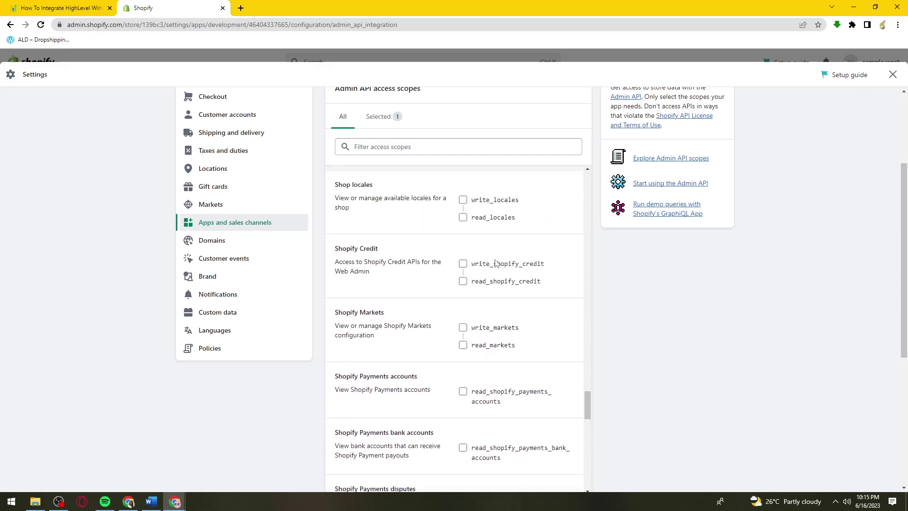
scroll(498, 262, up, 11)
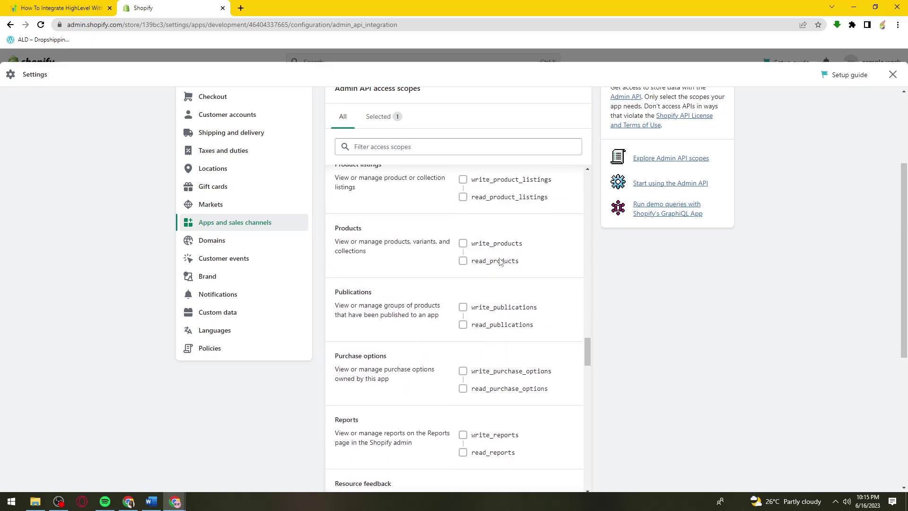
scroll(501, 262, up, 2)
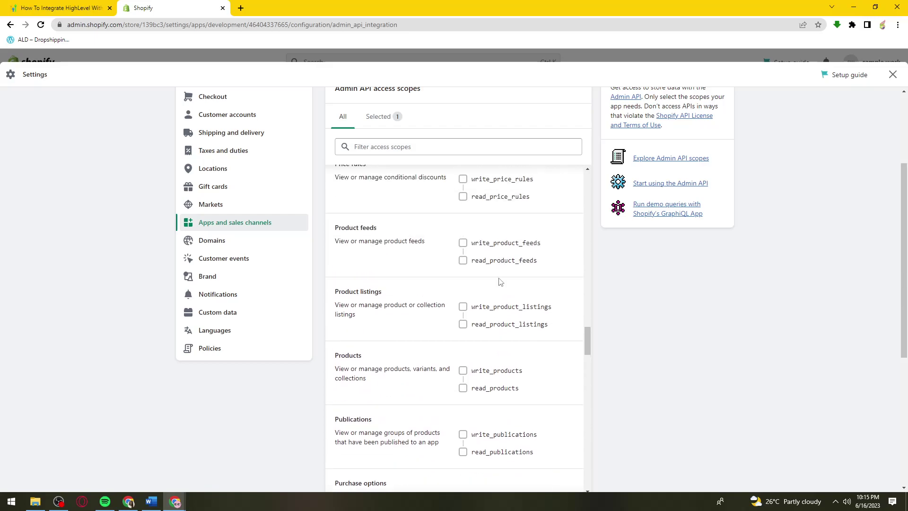
click(475, 391)
scroll(515, 319, up, 5)
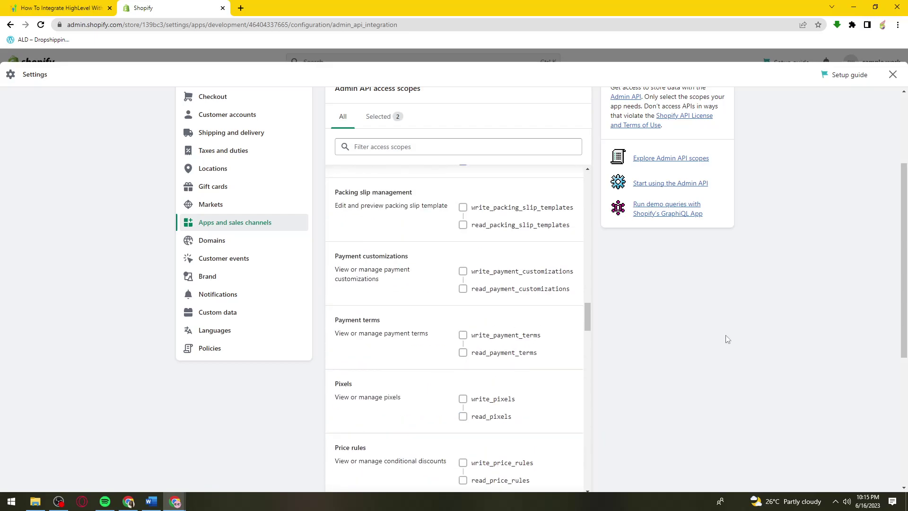
scroll(785, 358, down, 1)
scroll(785, 357, down, 5)
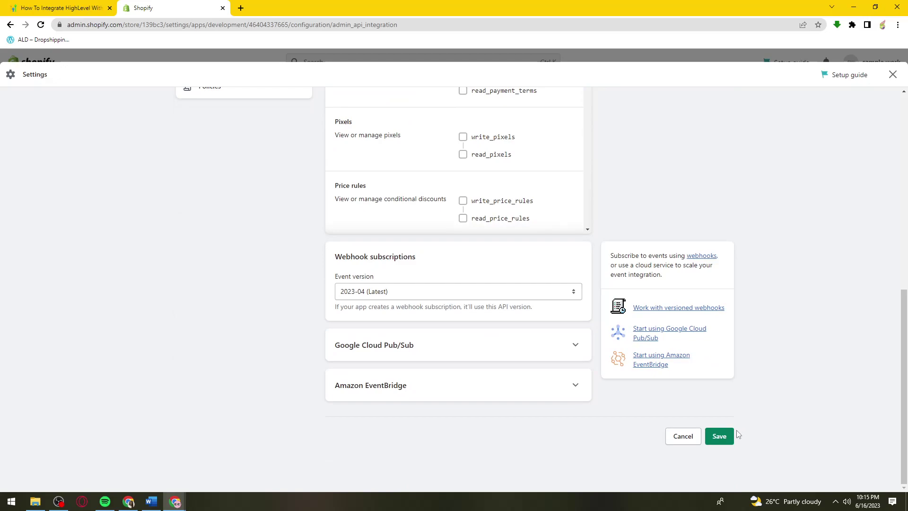
Save the selected scopes and install Test 1 on the store.
click(720, 436)
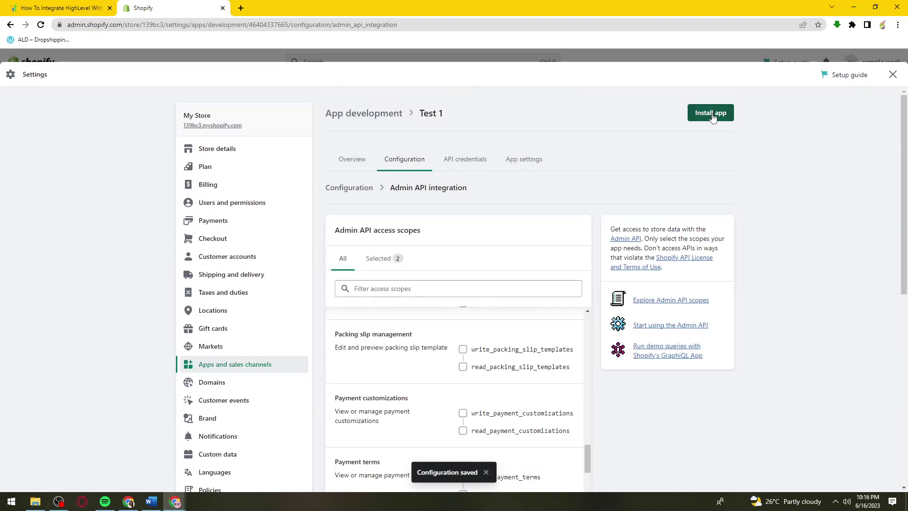
click(712, 115)
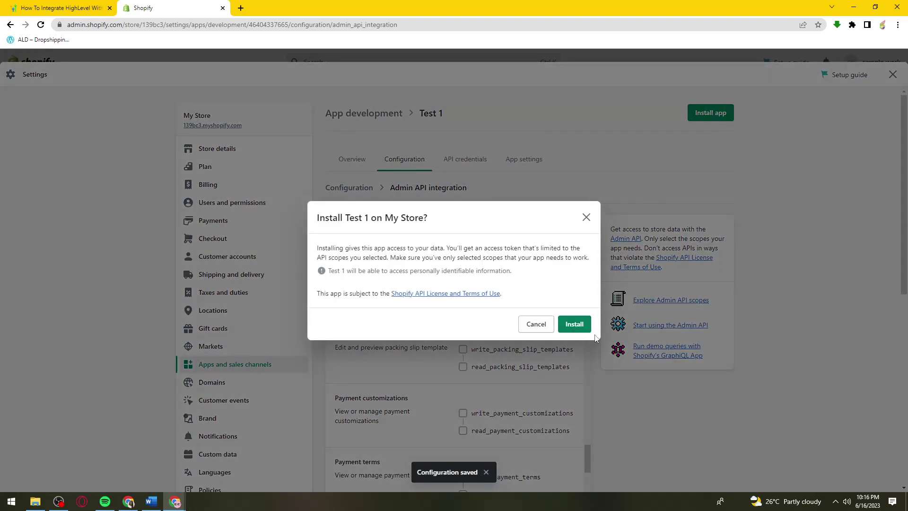
click(576, 326)
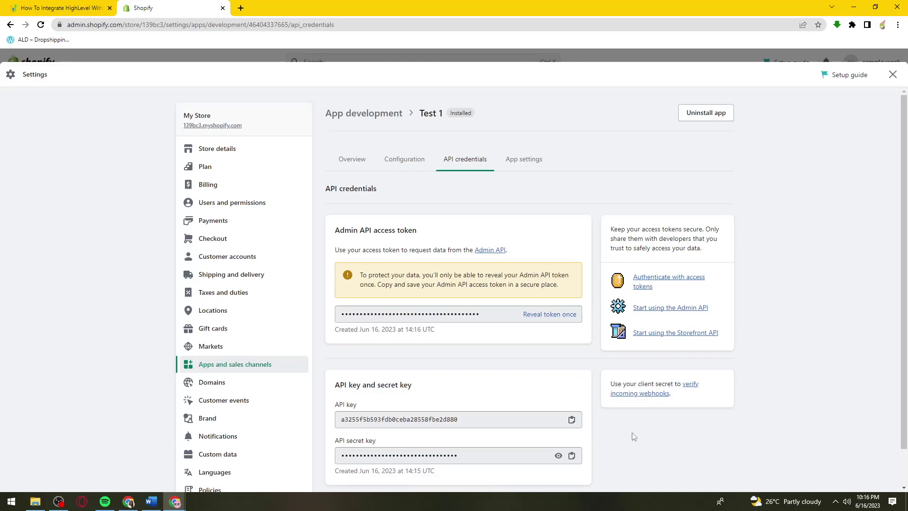
Copy the API key, then reveal and copy the Admin API access token.
click(572, 420)
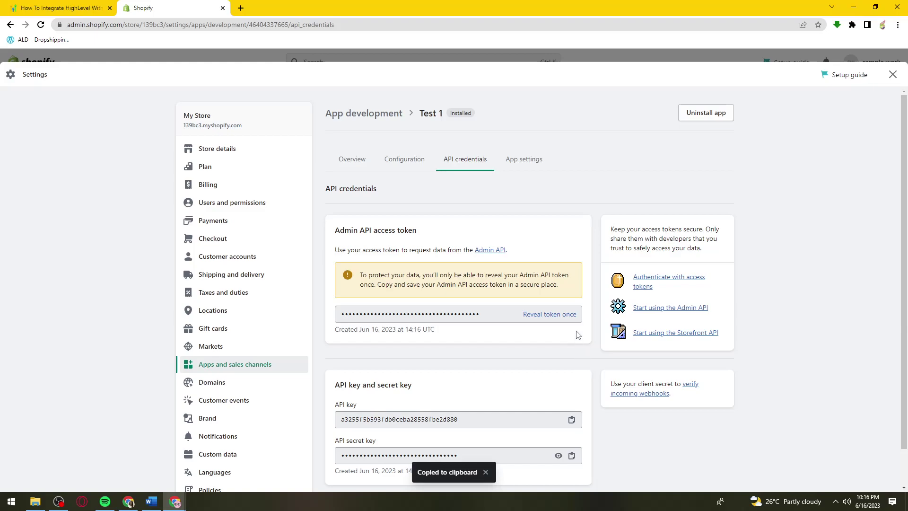
click(573, 315)
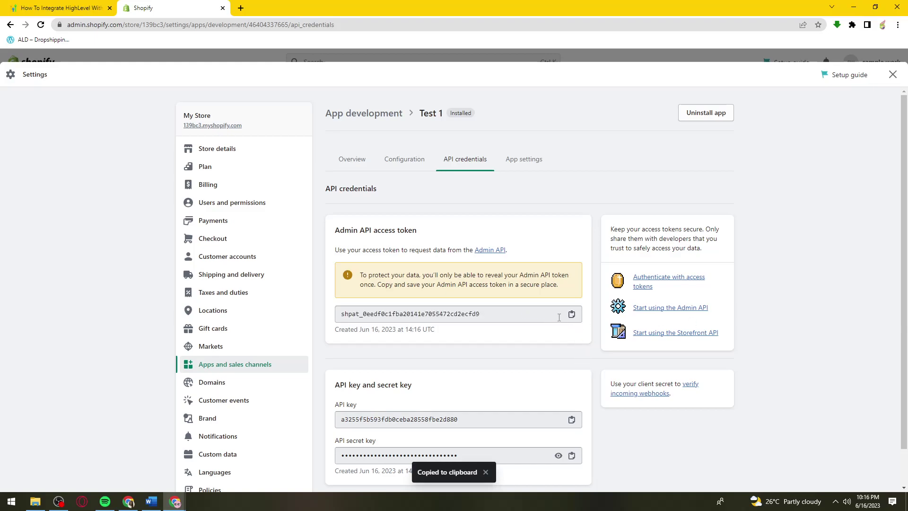
click(573, 315)
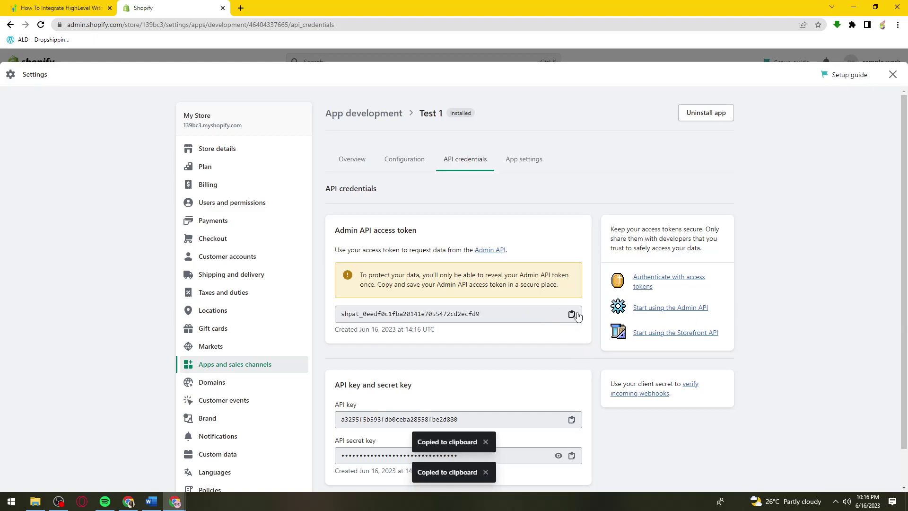
click(573, 315)
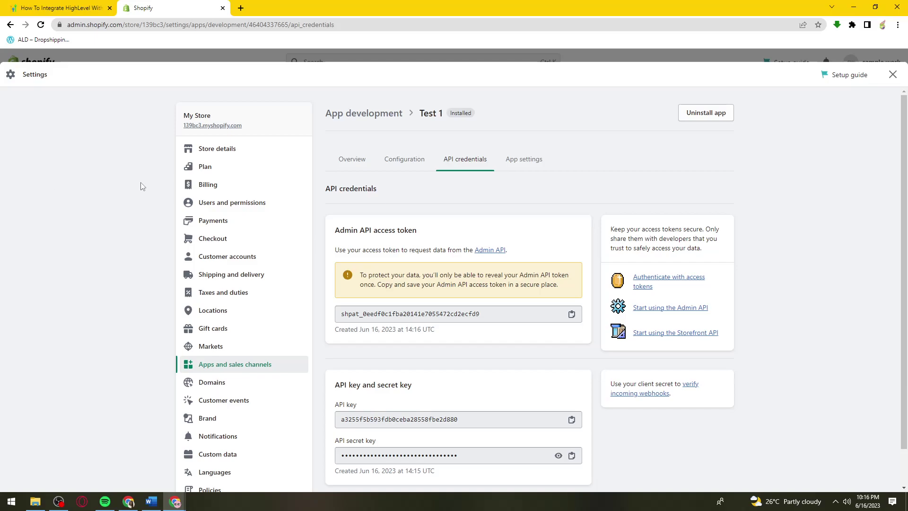
Close the Settings overlay to return to the store's Home page.
click(893, 74)
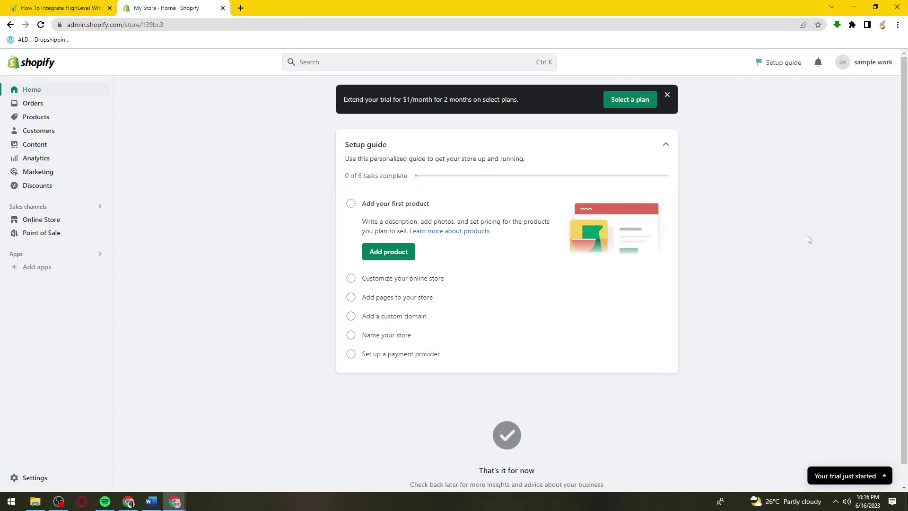